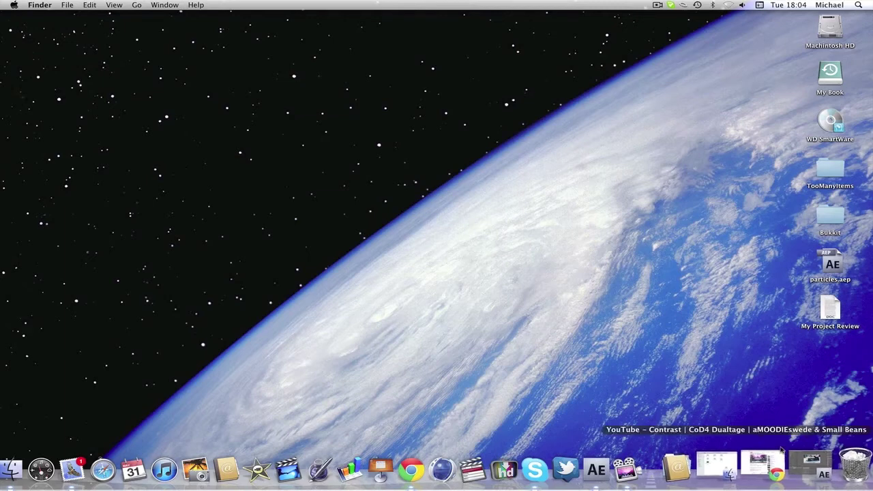
click(776, 458)
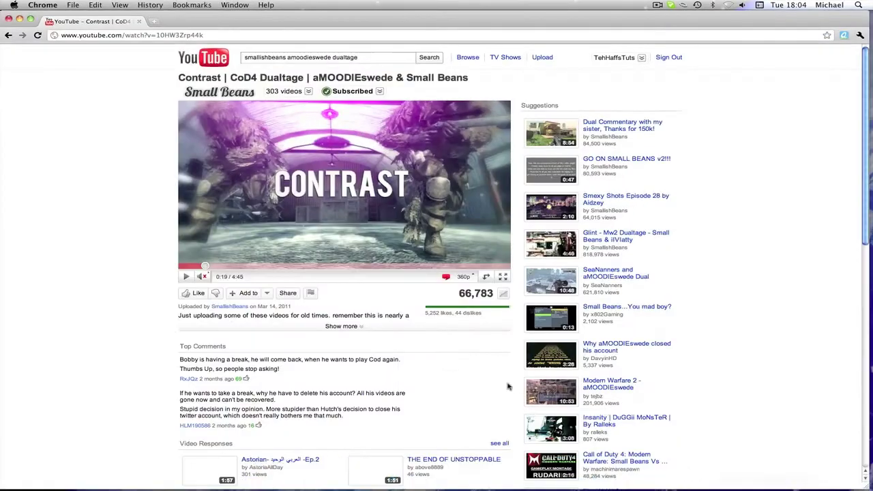
click(202, 268)
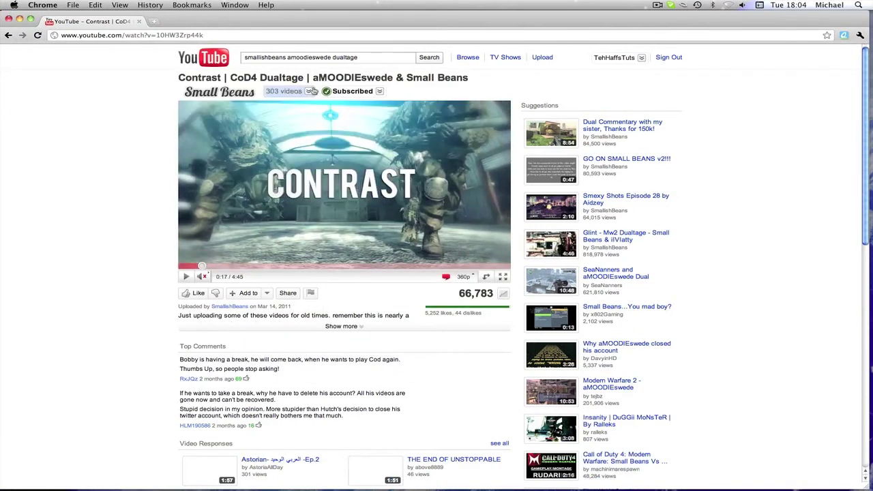
drag(474, 78, 404, 77)
click(359, 327)
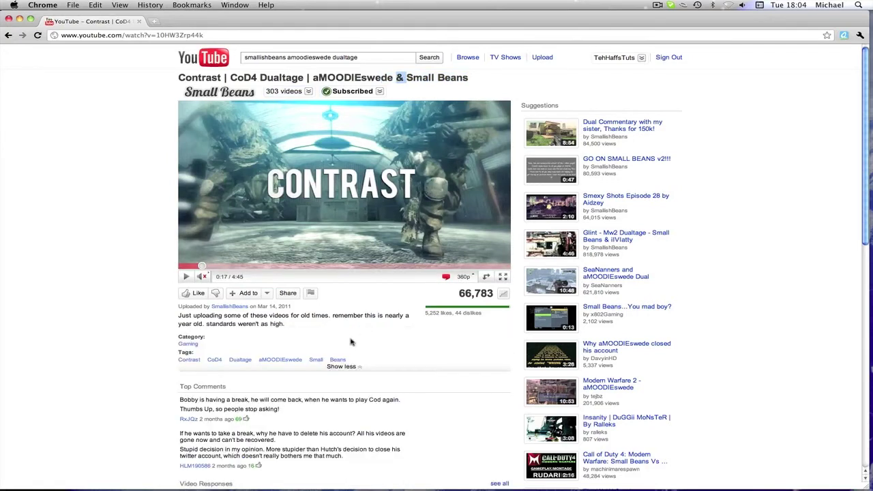
click(332, 368)
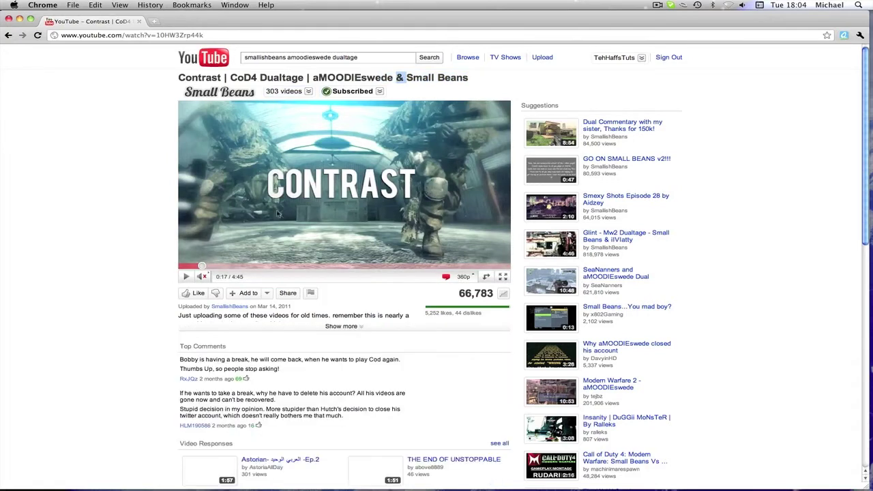
click(278, 214)
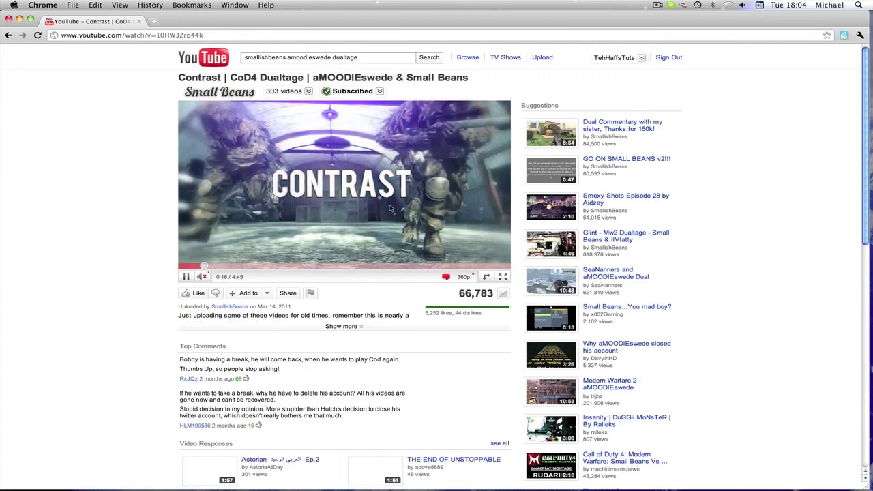
click(392, 203)
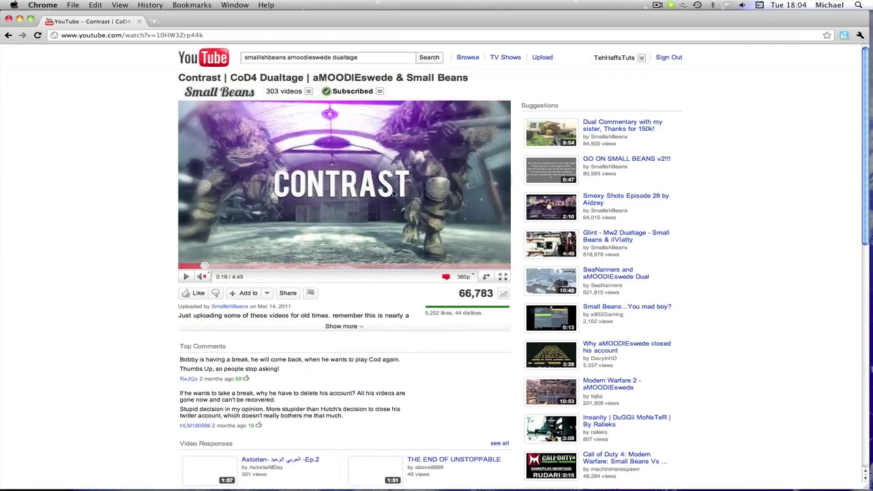
Minimize the Chrome YouTube window and drag selection marquees across the empty Finder desktop
click(19, 19)
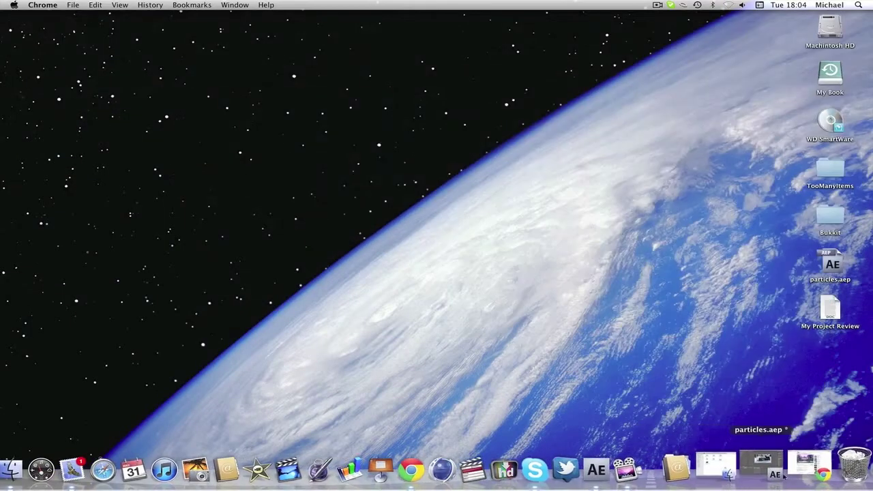
drag(326, 142, 566, 282)
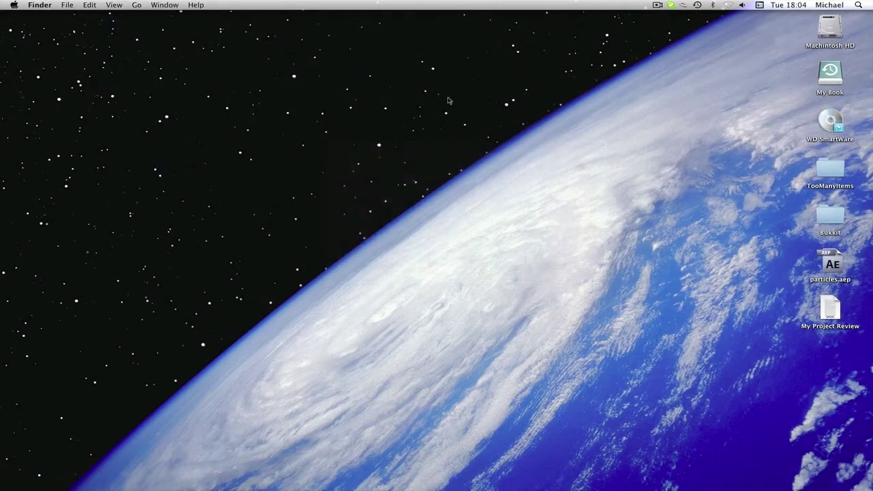
drag(263, 89, 604, 204)
drag(331, 173, 220, 356)
drag(219, 355, 282, 303)
drag(385, 259, 481, 130)
drag(480, 130, 315, 295)
drag(129, 75, 305, 202)
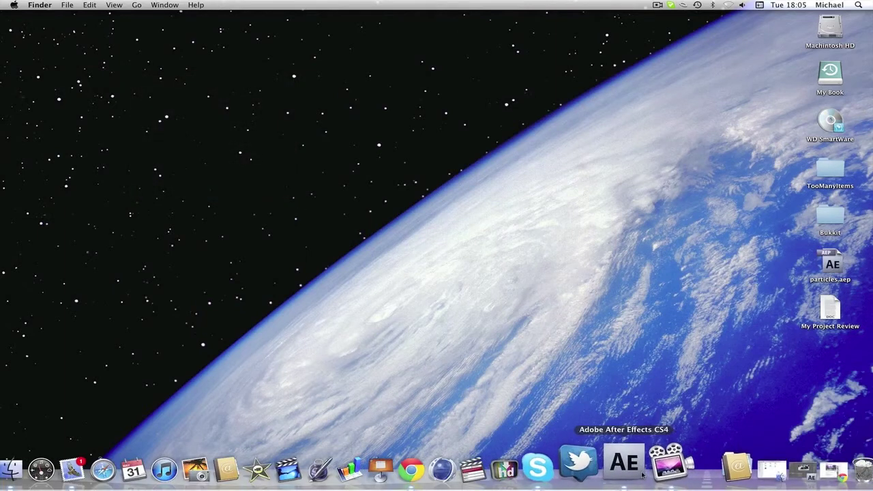
Switch to After Effects and show the project items in the Project panel
click(640, 474)
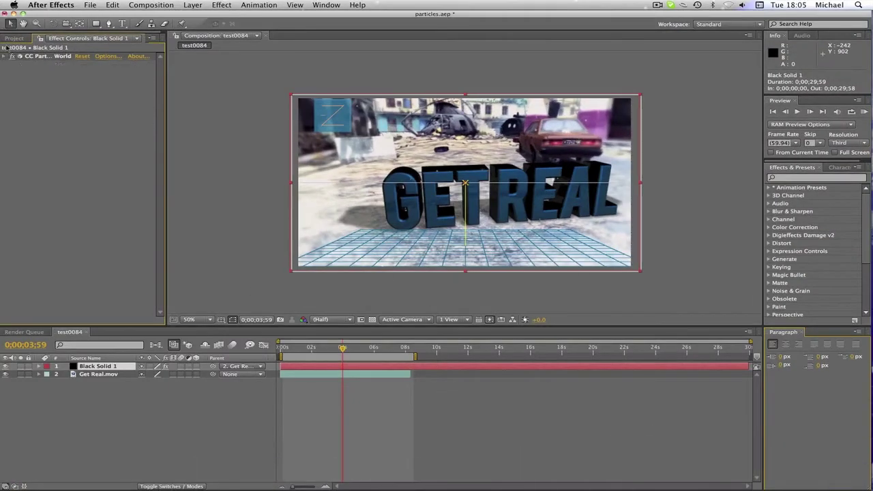
click(14, 38)
click(219, 409)
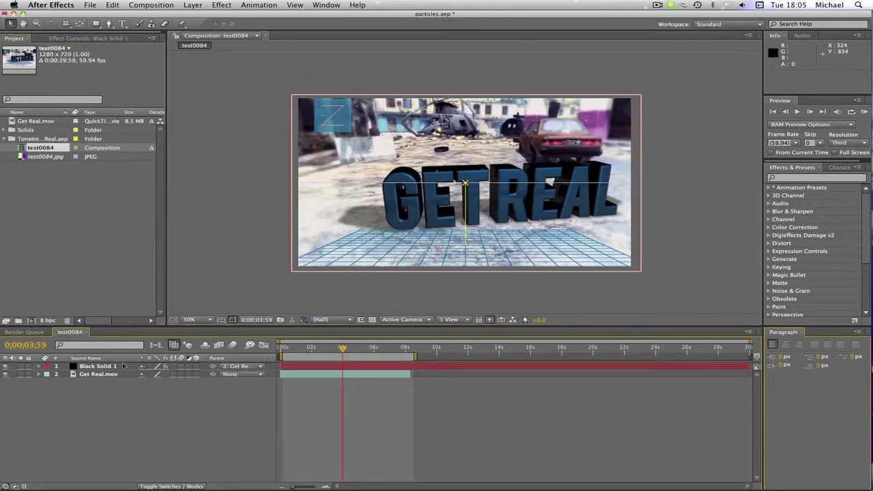
Start a composition-sized new solid, cancel it, and select Black Solid 1 instead
right_click(110, 395)
mouse_move(138, 398)
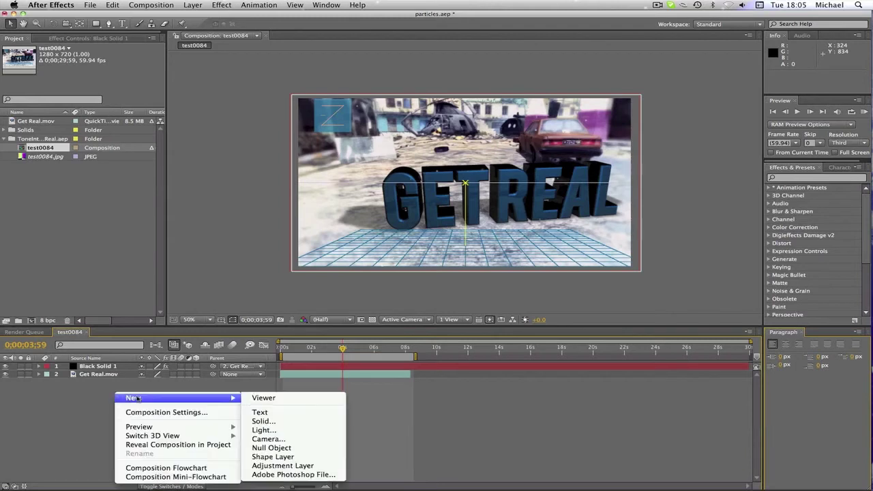
click(273, 422)
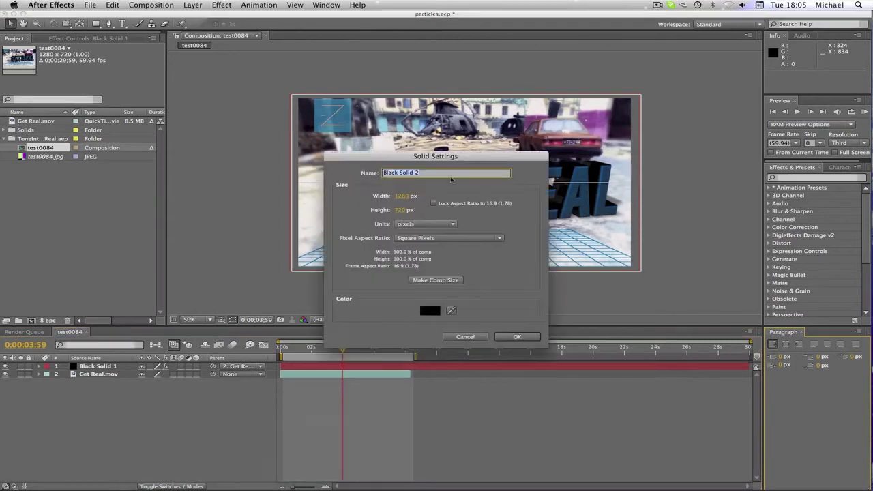
click(421, 279)
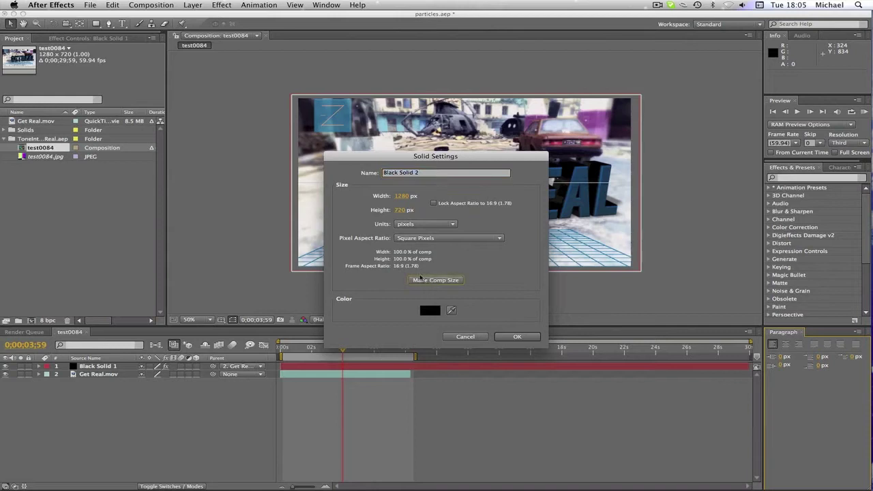
click(477, 337)
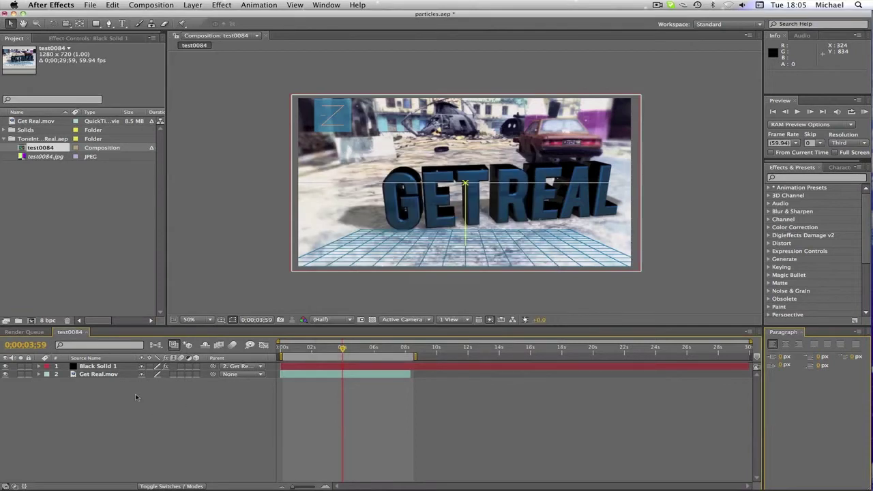
click(102, 367)
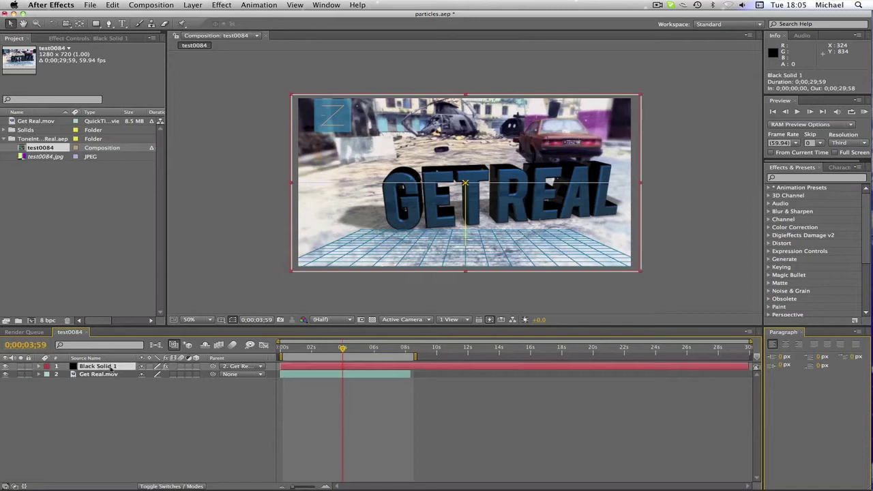
Apply Effect > Simulation > CC Particle World to Black Solid 1
click(217, 5)
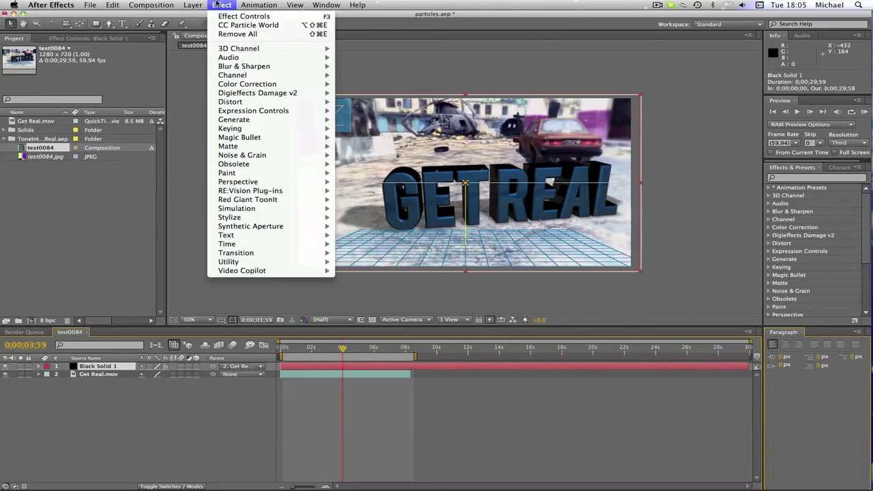
mouse_move(272, 213)
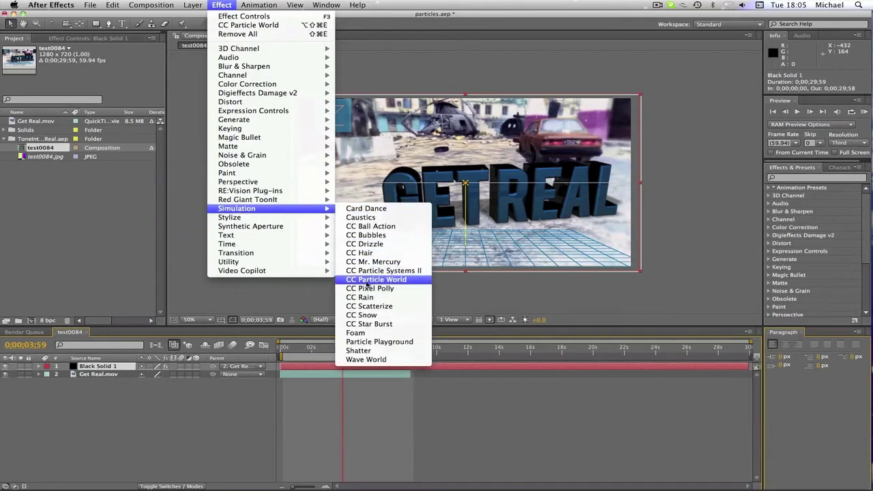
click(356, 280)
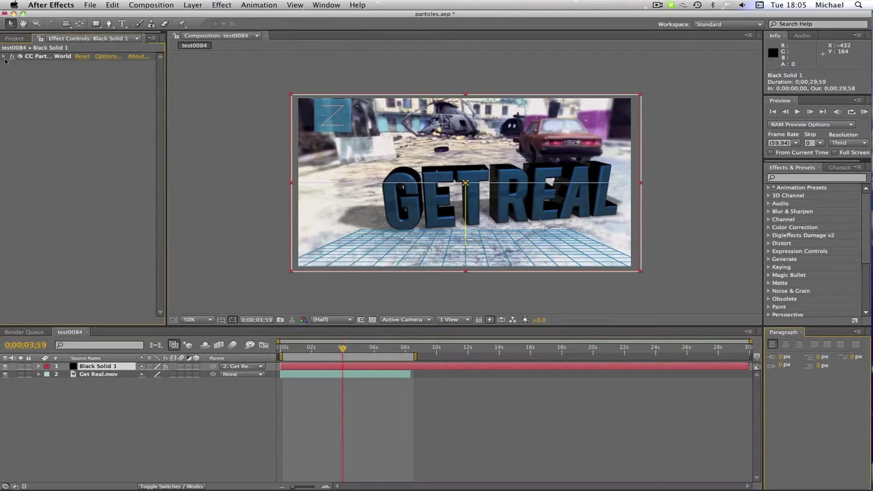
Expand CC Particle World, confirm Birth Rate 0.5, and reveal the Longevity slider
click(4, 56)
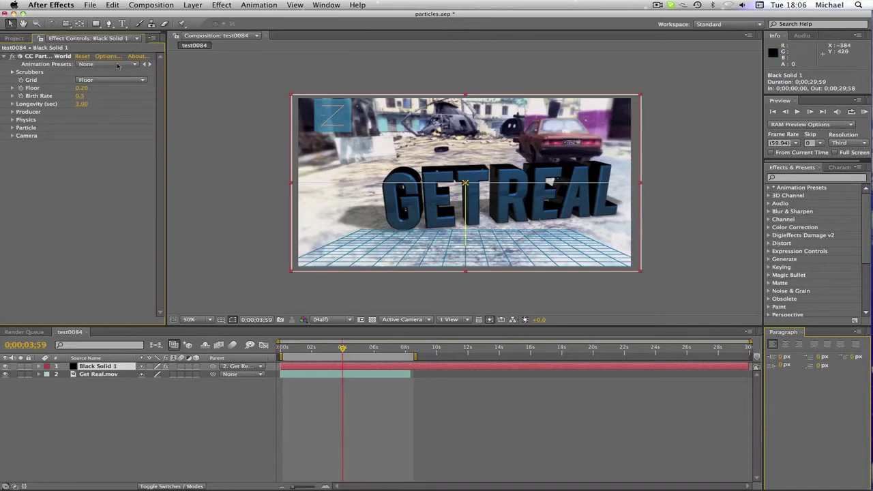
click(80, 96)
click(75, 166)
click(11, 105)
Collapse Longevity and expand Producer, showing positions 0.00 and radii 1.5, 1.5, 2.0
click(13, 105)
click(12, 112)
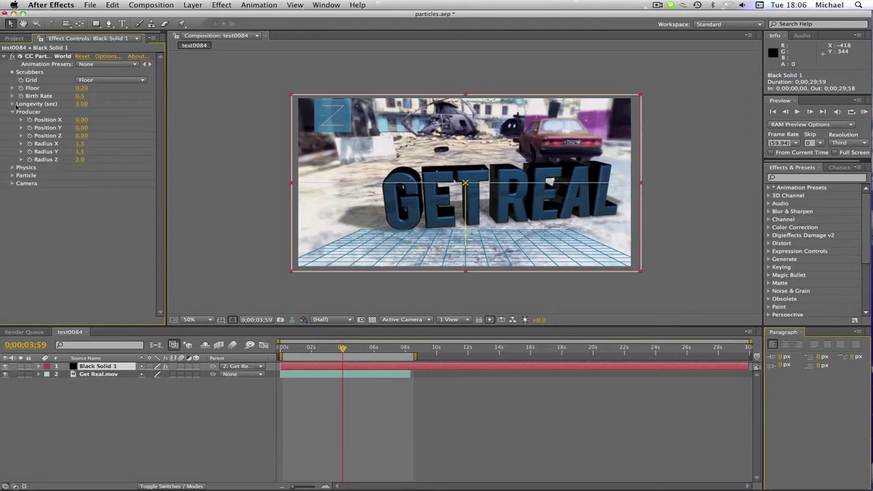
Expand Physics, try Explosive animation, then return the animation type to Fractal Omni
click(13, 112)
click(12, 120)
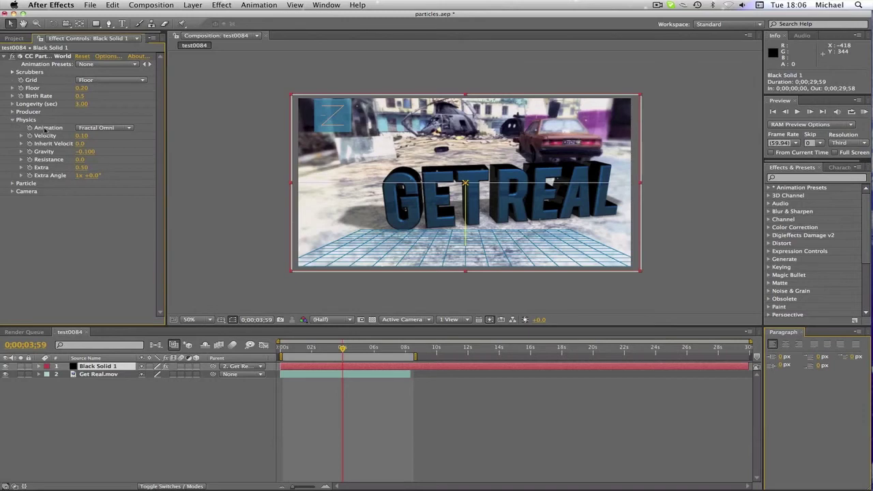
click(125, 130)
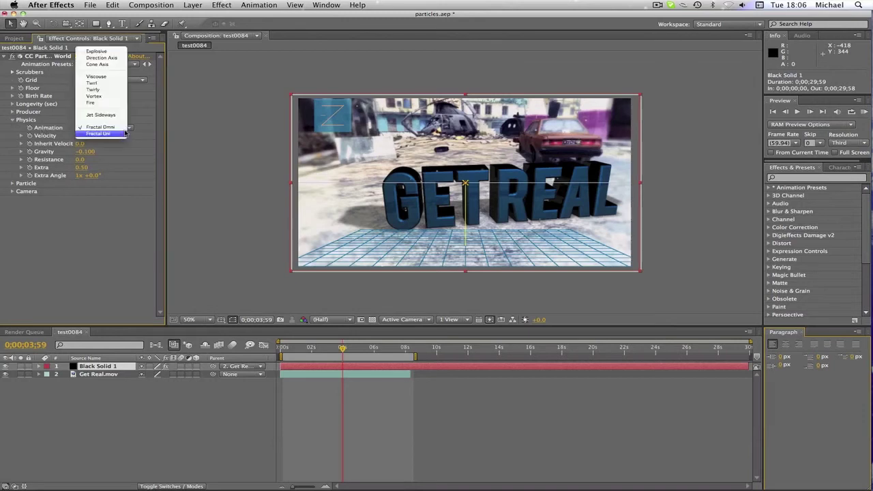
click(107, 51)
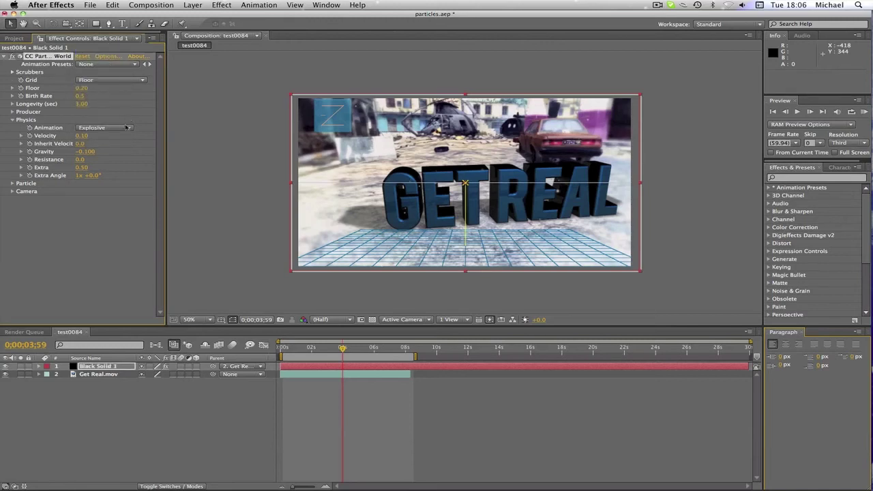
click(126, 128)
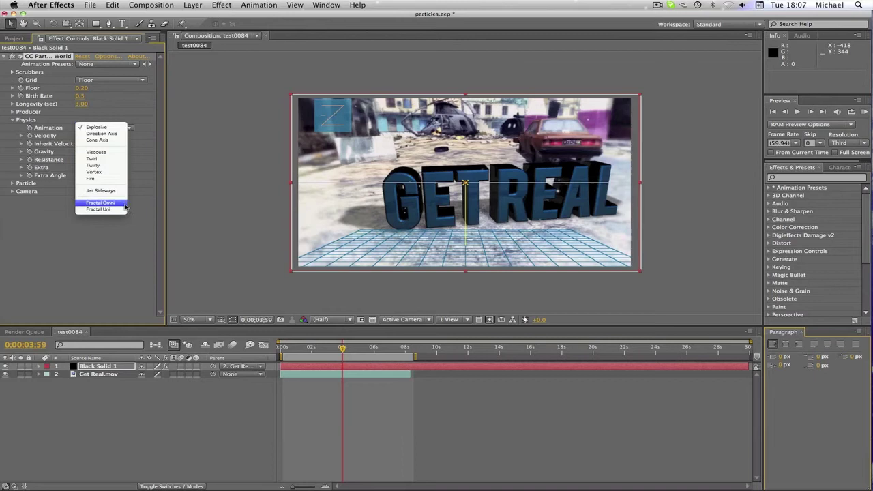
click(125, 203)
click(115, 250)
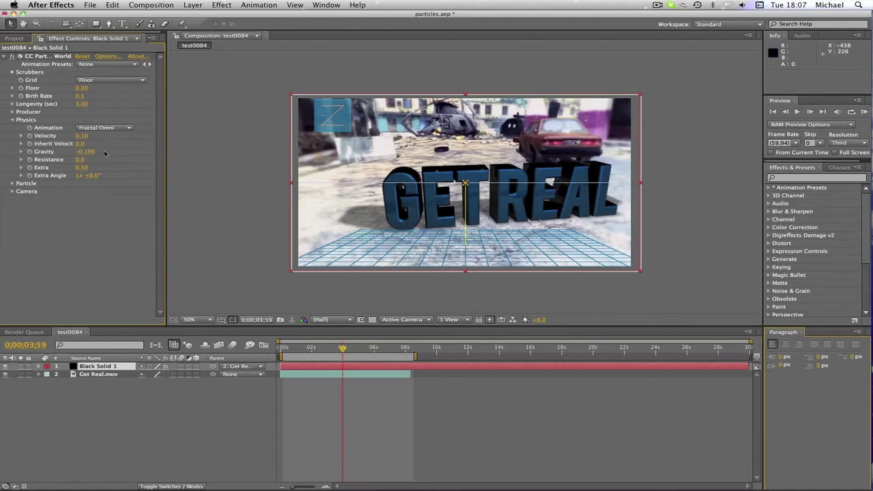
Enter a negative Gravity value, committed as -1.000, and scrub back to an earlier frame
click(85, 152)
click(124, 235)
click(85, 151)
text(-1)
key(Return)
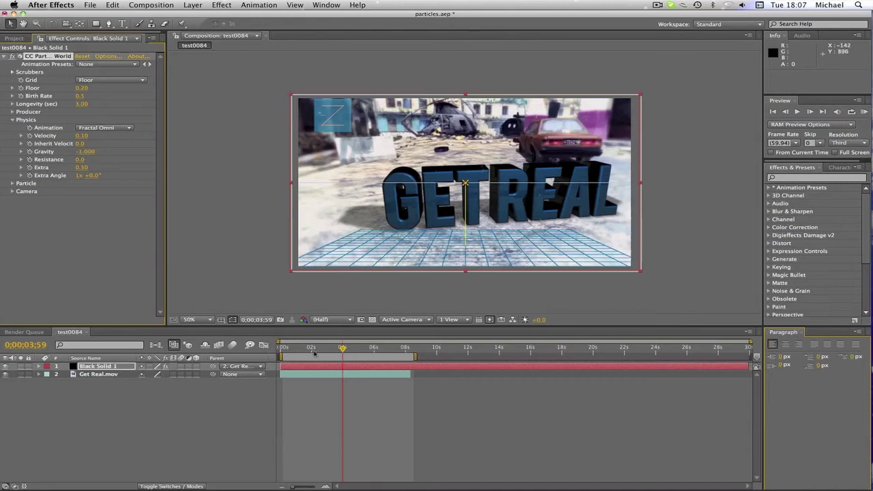
drag(314, 348, 344, 348)
Correct Gravity to -0.100 and fold away the Physics settings
click(86, 152)
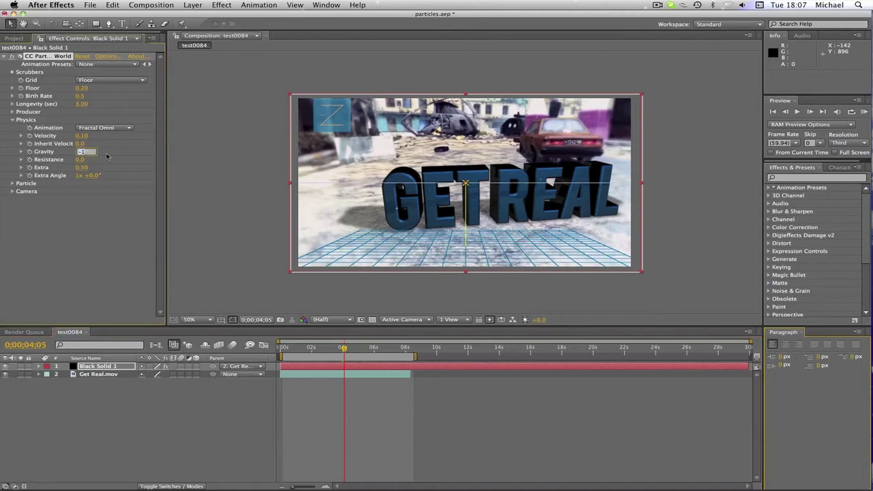
text(-0.1)
click(77, 208)
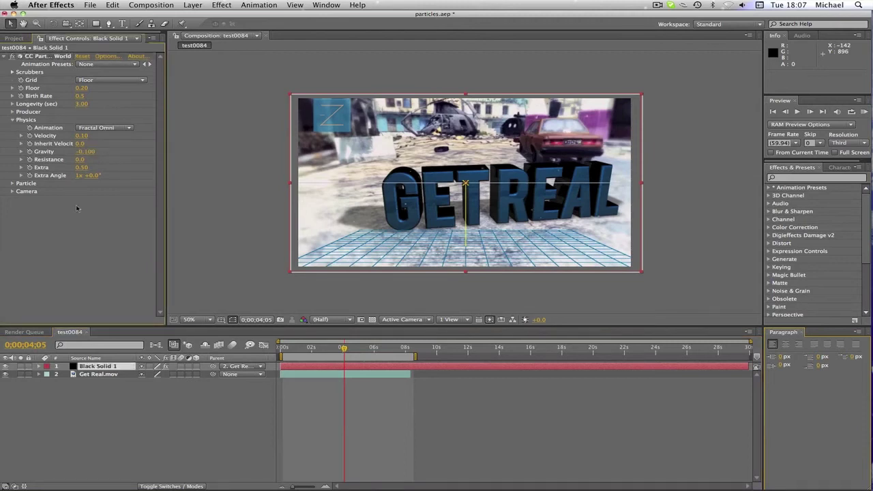
click(91, 150)
click(119, 265)
click(12, 121)
Expand the Particle group and set Particle Type to Faded Sphere
click(12, 127)
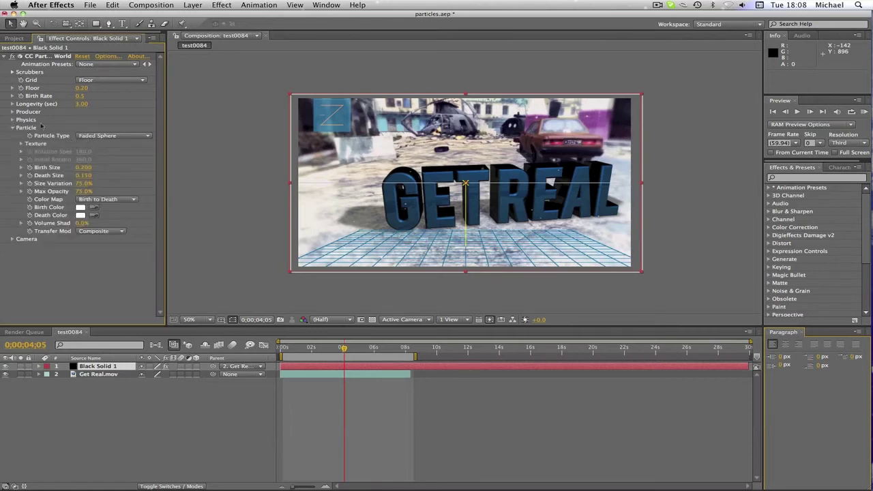
click(123, 138)
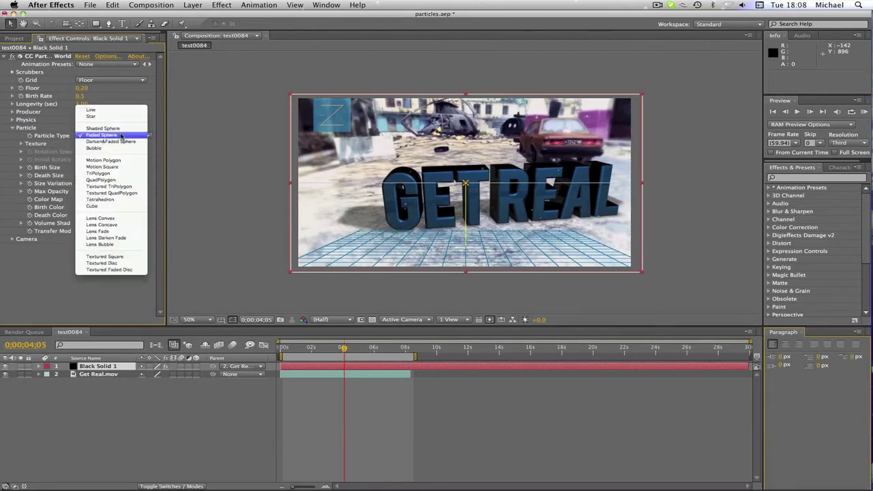
click(122, 136)
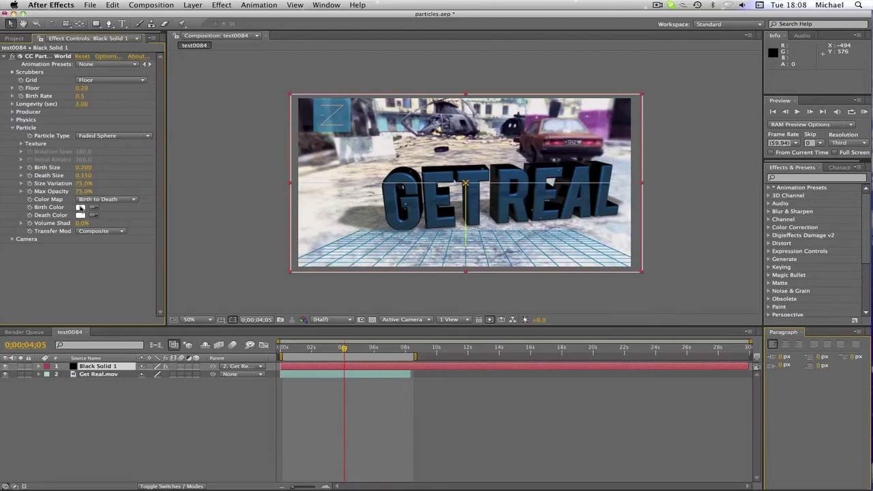
Change the particle Birth Color to a blue shade
click(81, 207)
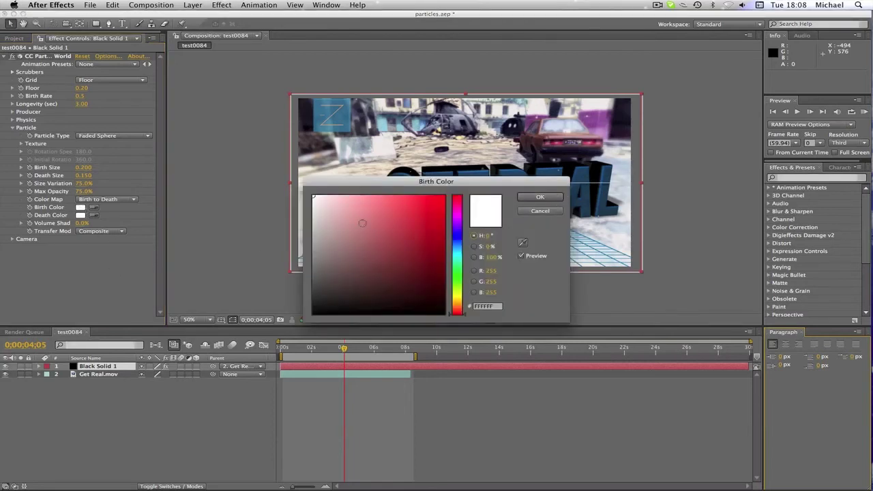
drag(454, 231, 456, 243)
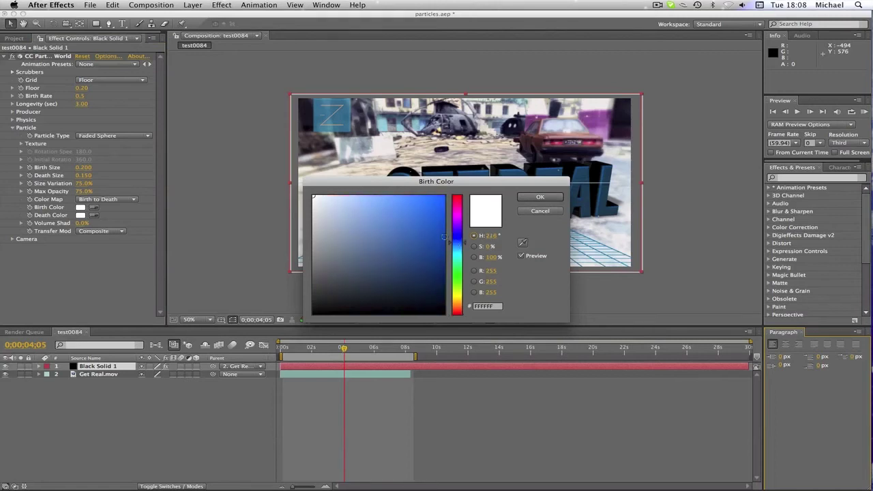
click(405, 218)
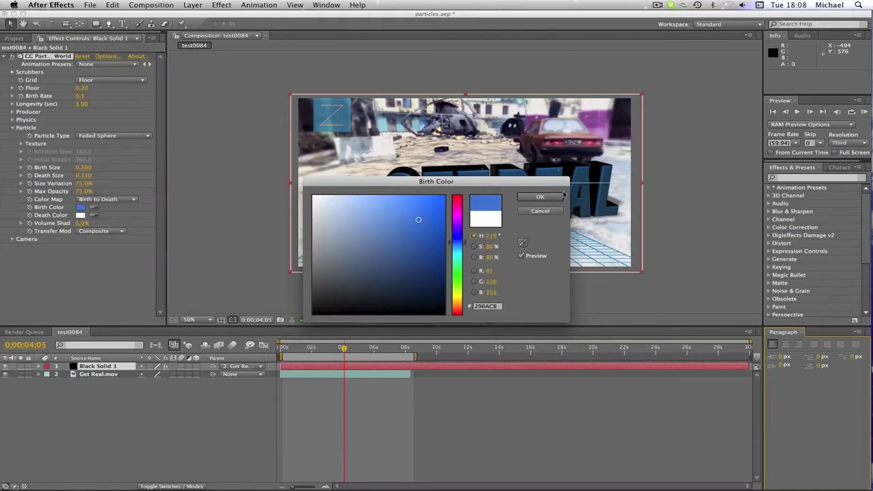
click(540, 197)
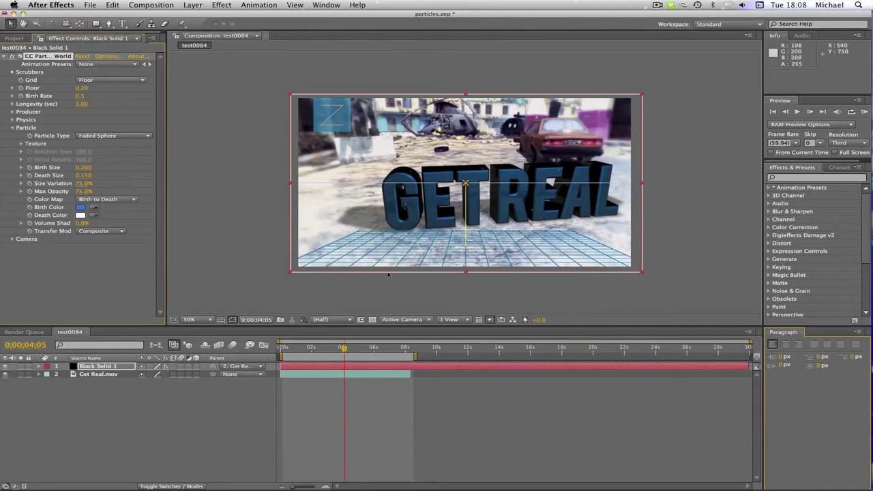
Return the Birth Color to white (FFFFFF) and deselect the effect
click(80, 208)
click(546, 212)
click(80, 208)
drag(379, 215, 313, 197)
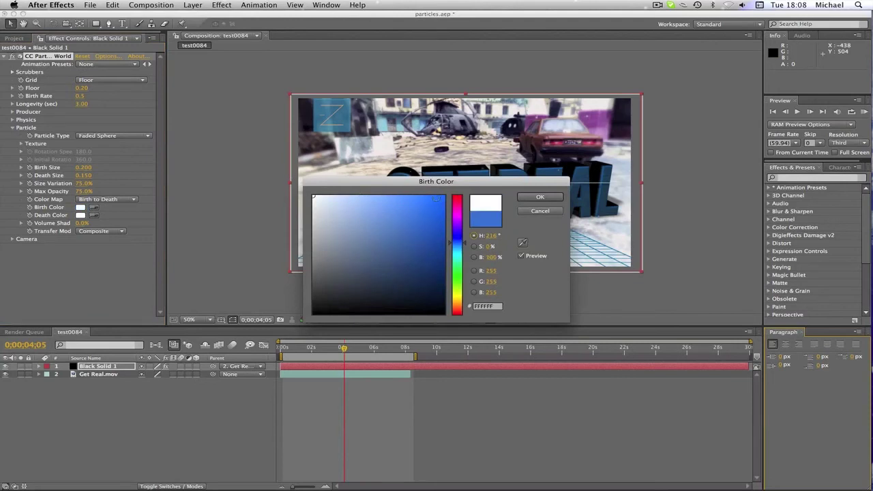
click(536, 199)
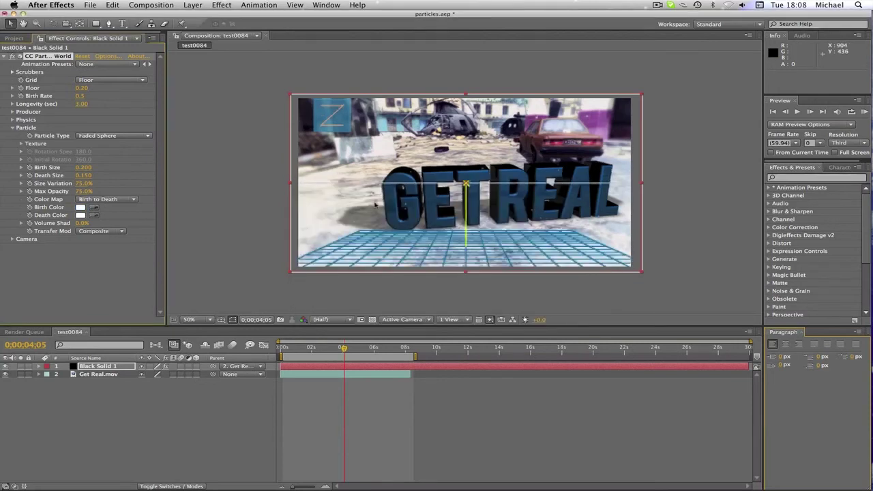
click(52, 259)
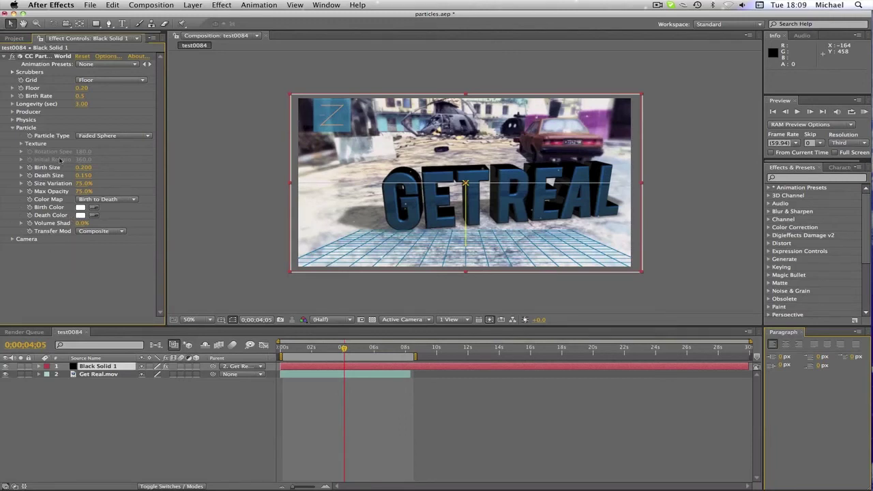
Collapse Particle, briefly review the Producer and Physics groups, then jump to the 02s mark
click(11, 127)
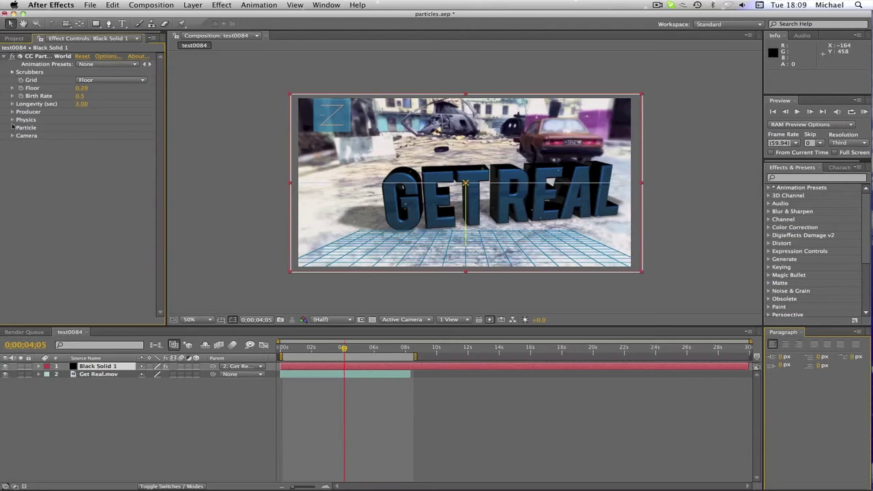
click(11, 111)
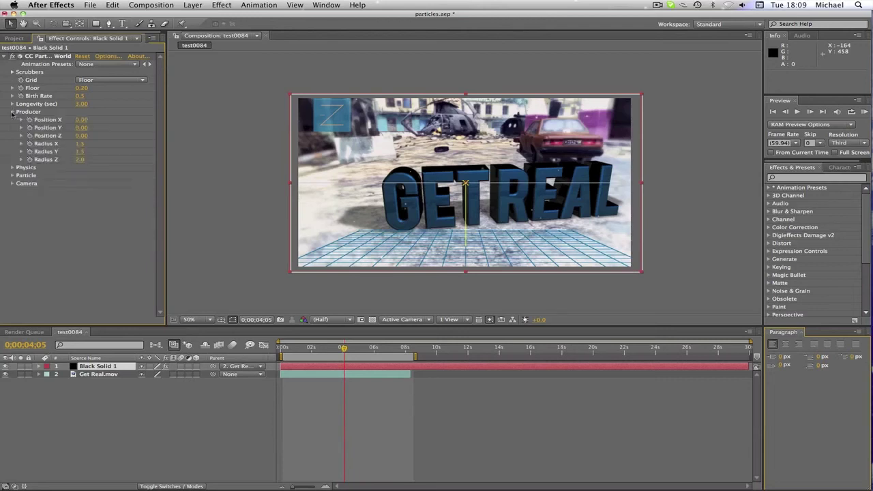
click(11, 112)
click(12, 120)
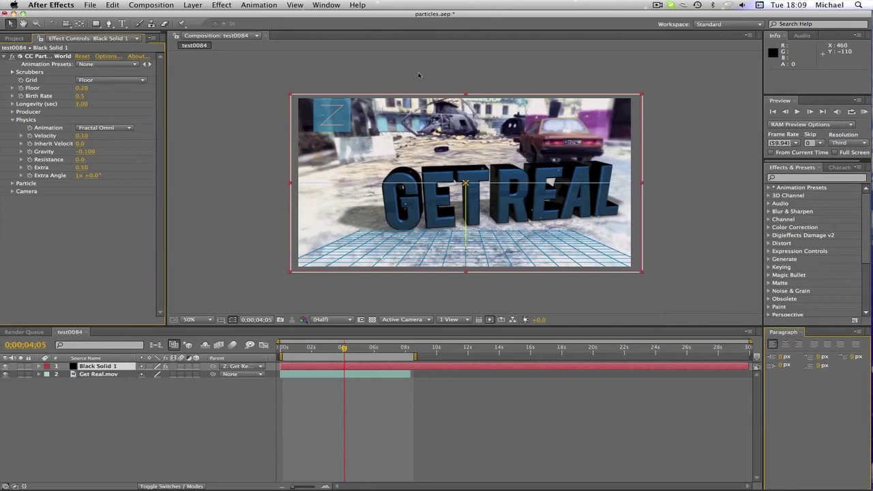
click(434, 219)
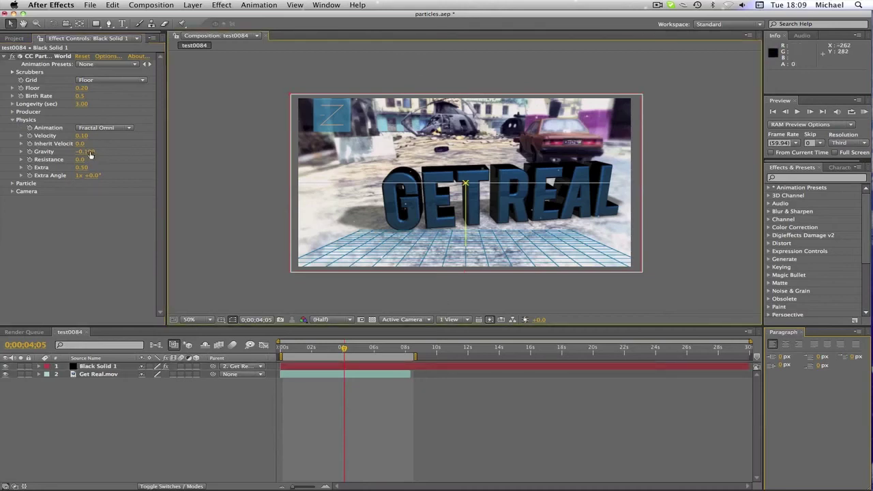
click(12, 120)
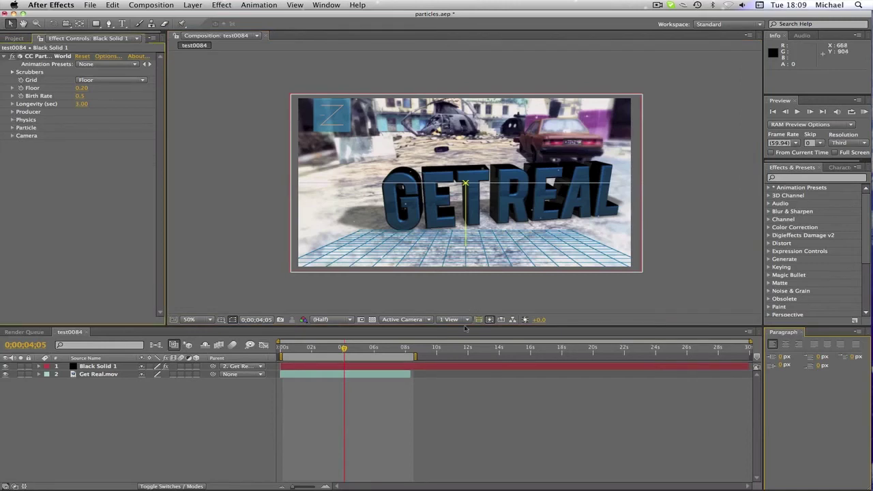
click(311, 349)
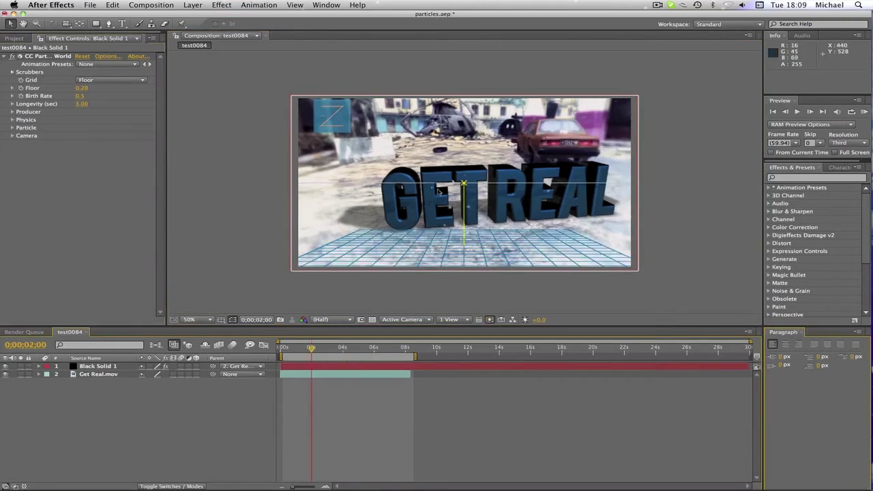
Move to 0;00;02;55 and pick-whip Black Solid 1's parent to Get Real.mov
drag(311, 349, 327, 349)
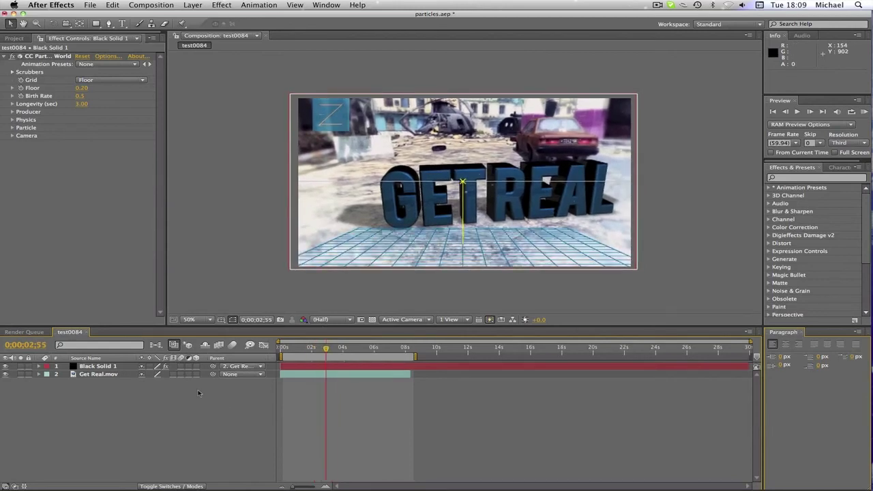
click(119, 369)
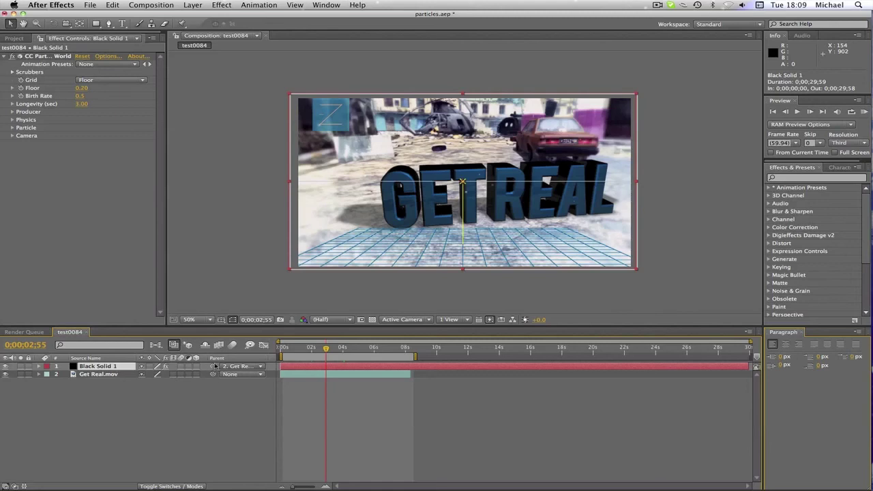
drag(213, 367, 118, 378)
click(150, 396)
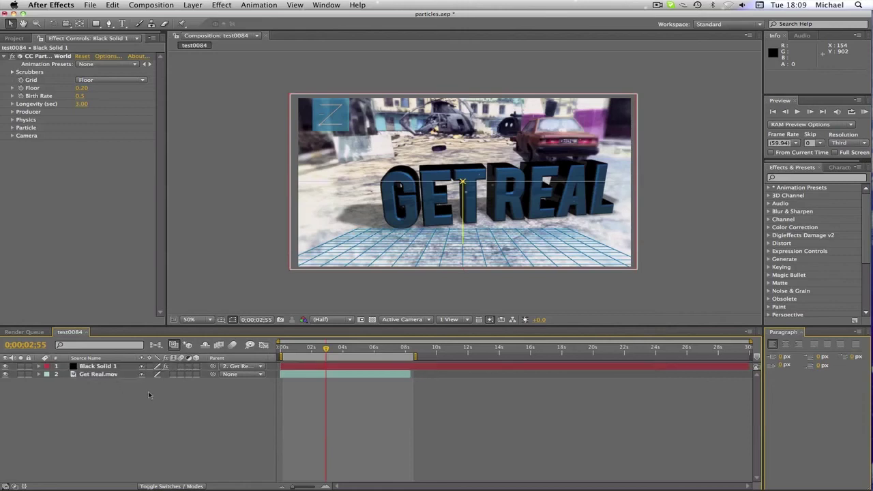
Add a wiggle(2,10) expression to Get Real.mov's Position property
click(81, 376)
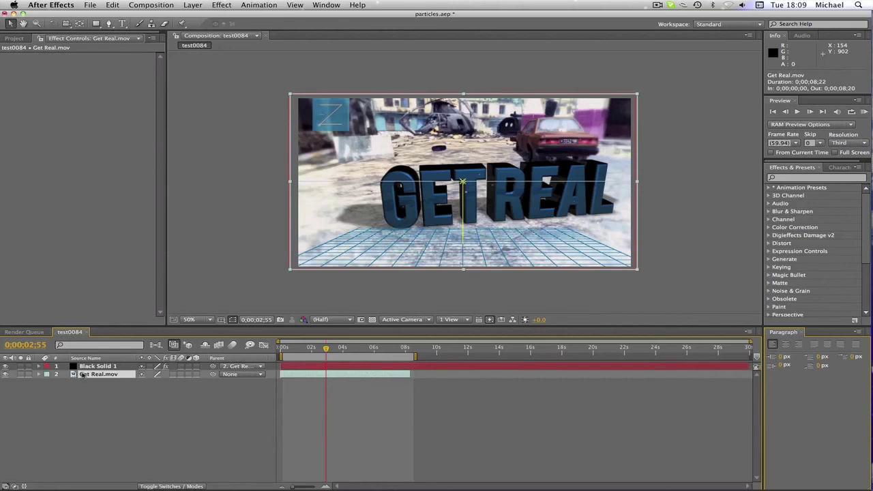
key(p)
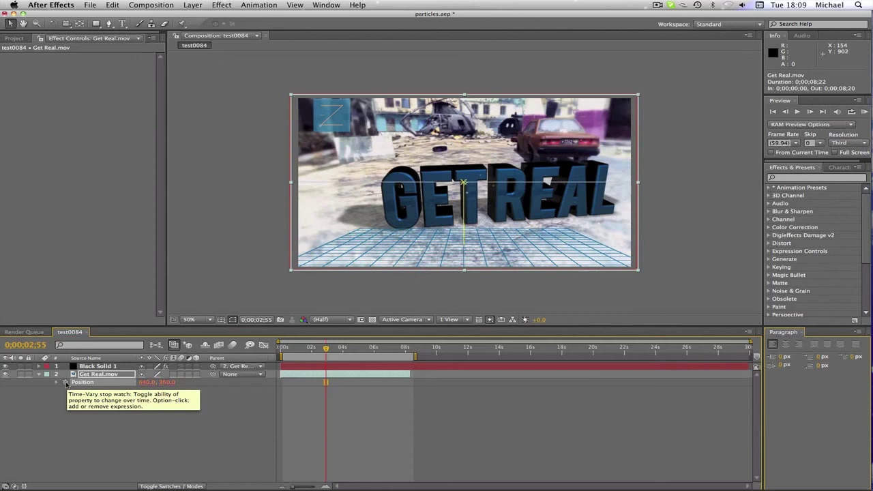
alt+click(66, 383)
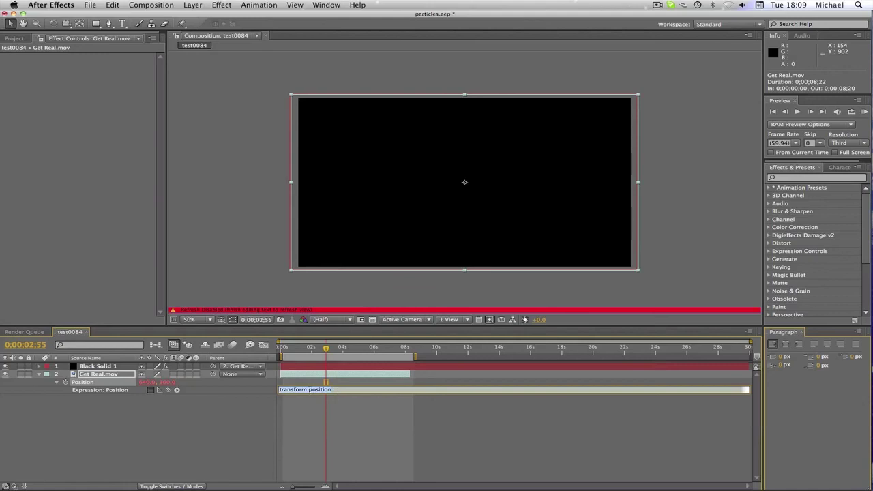
text(wiggle(2,10)
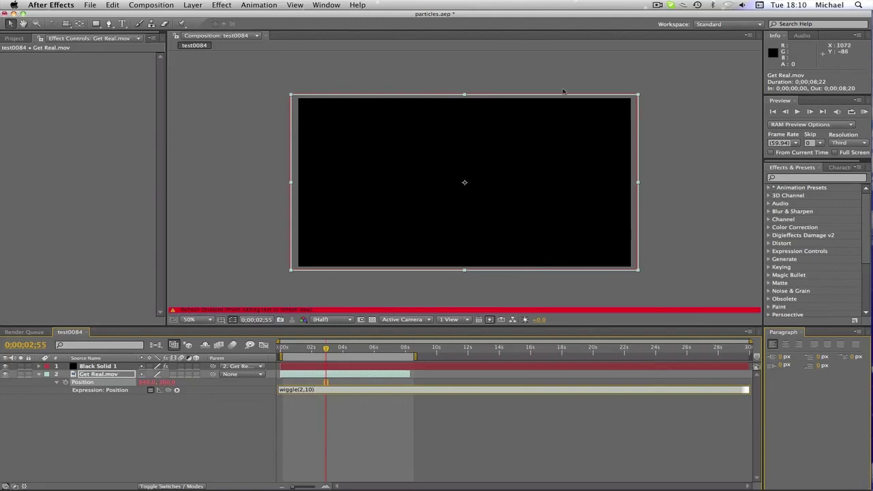
click(217, 442)
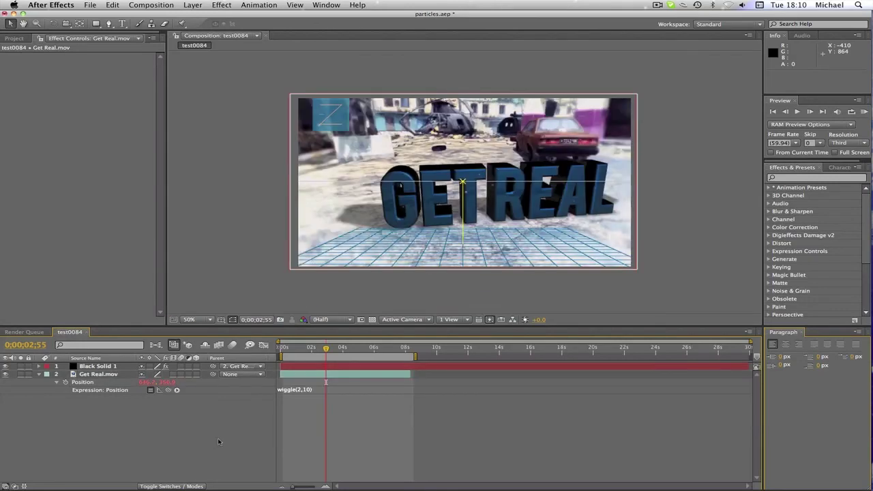
mouse_move(297, 346)
mouse_down()
mouse_move(377, 345)
mouse_move(299, 346)
mouse_up()
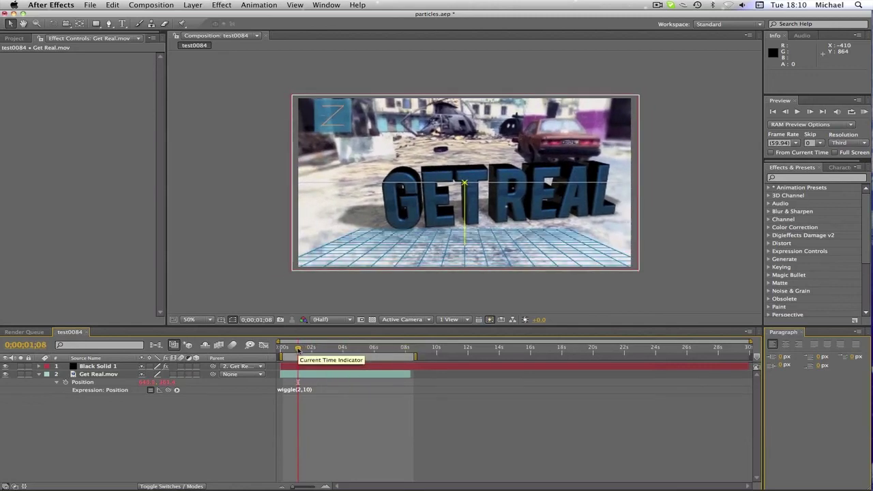
click(311, 348)
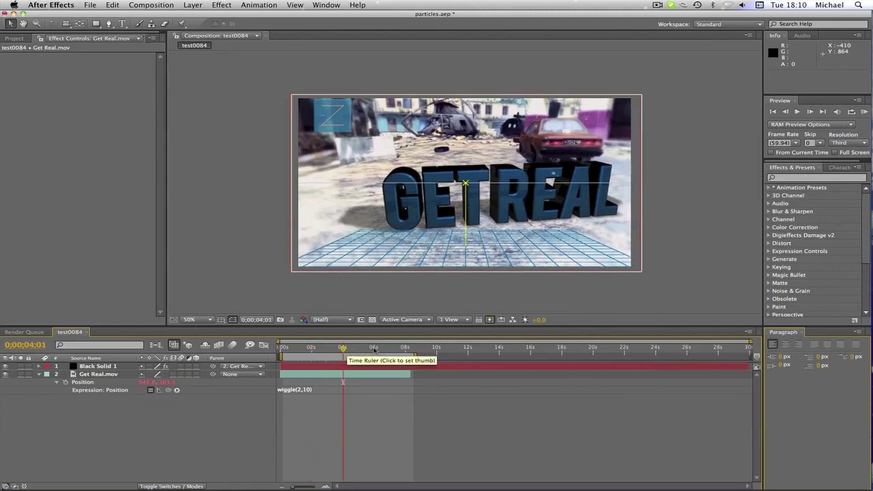
click(374, 349)
click(405, 349)
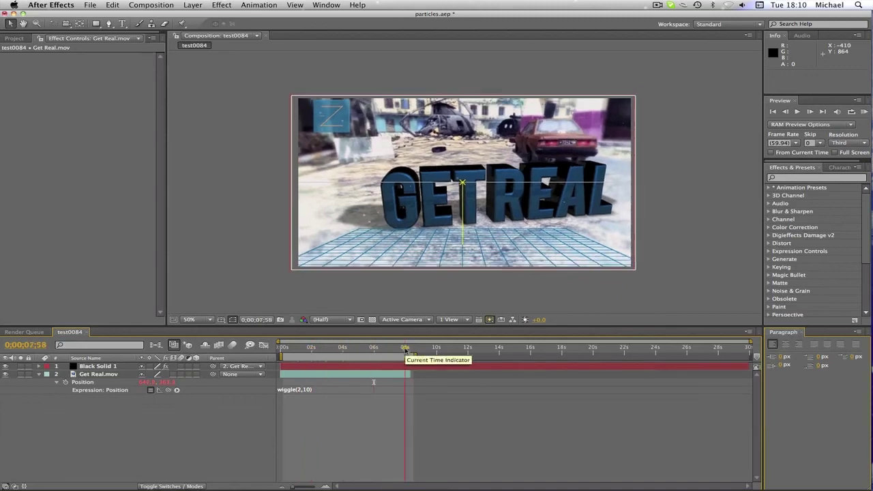